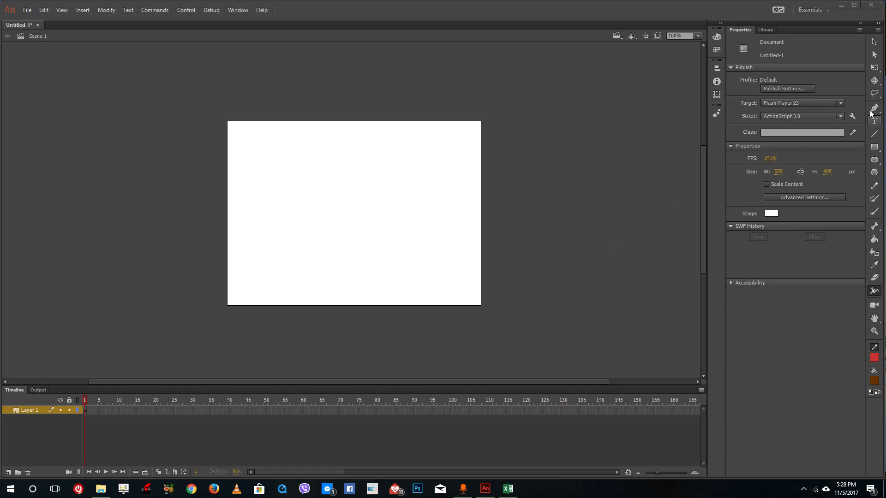
Draw five thin red lines: a long upper diagonal, a middle horizontal, a right vertical, a short upper-left diagonal and a bottom line
click(873, 135)
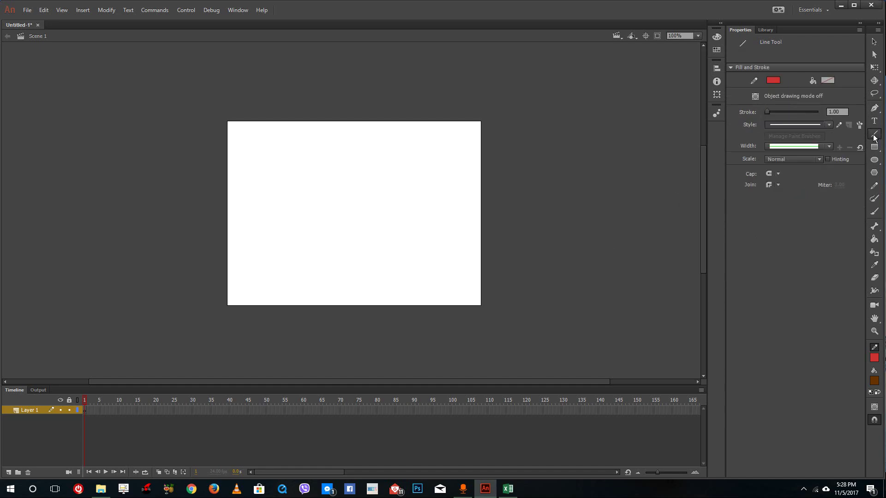
drag(264, 145, 448, 181)
drag(269, 228, 438, 231)
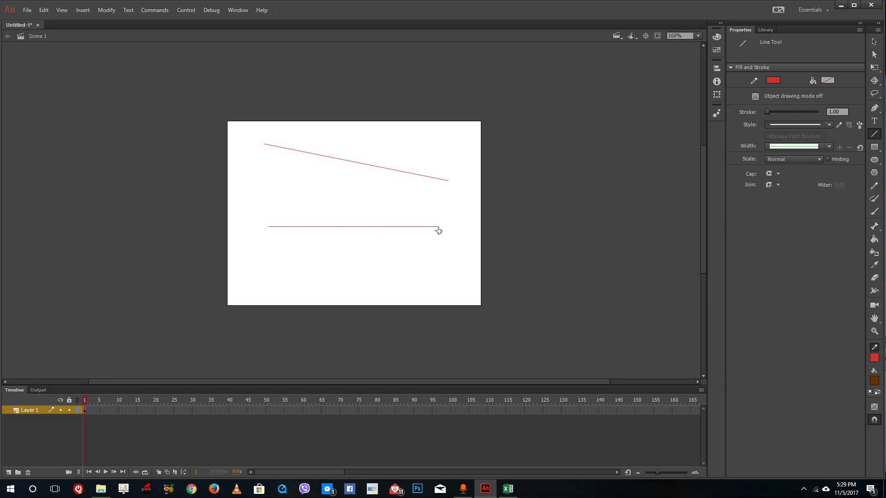
drag(439, 232, 439, 231)
drag(464, 181, 470, 282)
drag(290, 168, 329, 213)
drag(281, 281, 420, 278)
Select the bottom red line and make it a bright green stroke of width 28
click(874, 41)
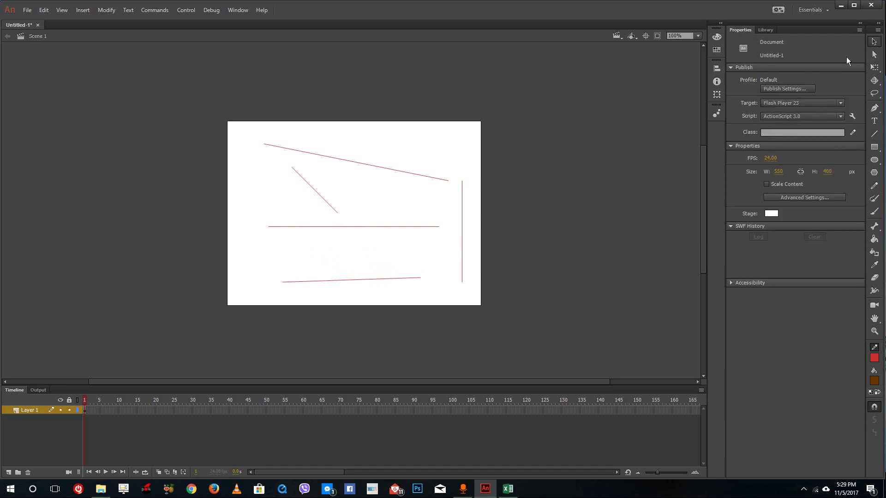
click(407, 278)
click(432, 253)
click(381, 279)
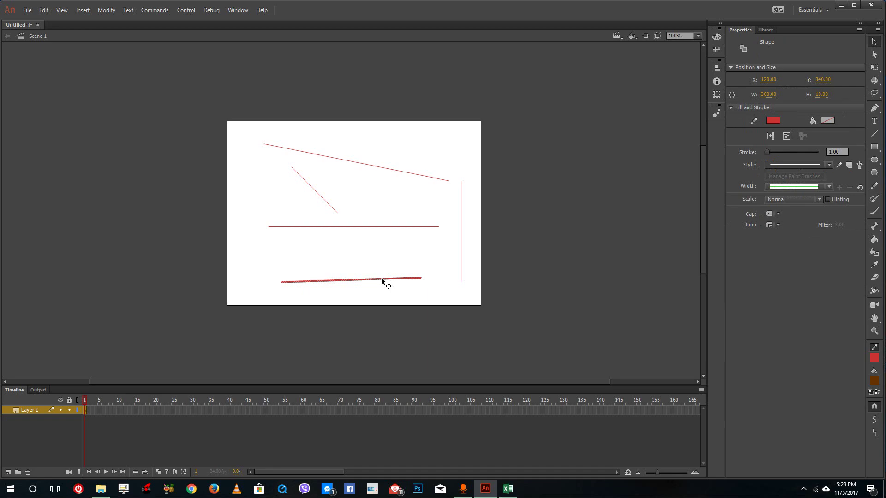
click(772, 121)
click(693, 187)
click(773, 121)
click(710, 178)
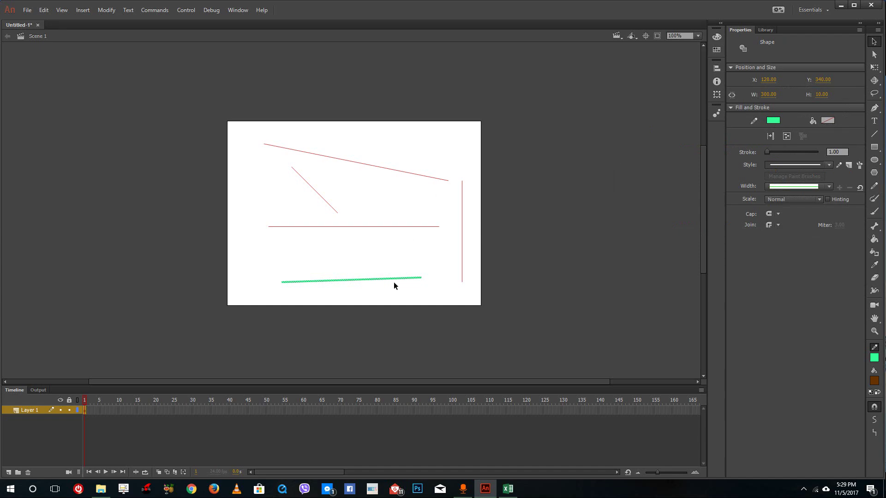
drag(767, 155, 774, 155)
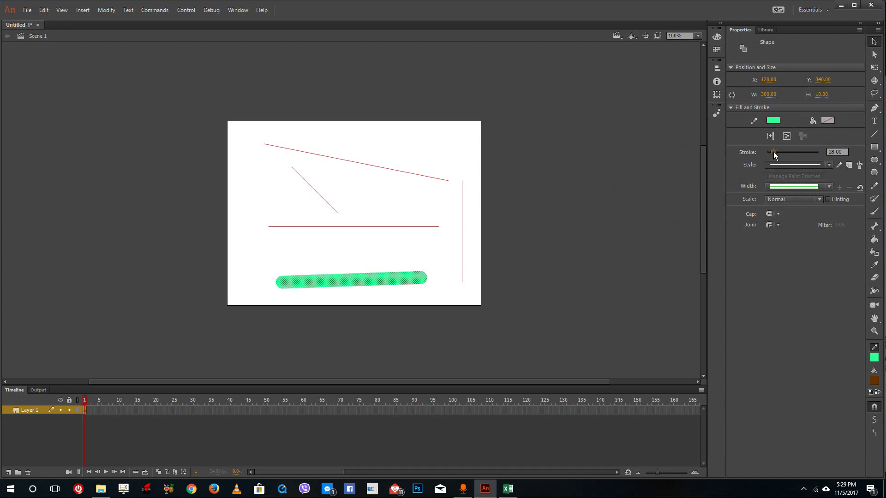
Give the green stroke a dashed style and thin it to about 9.95
click(786, 165)
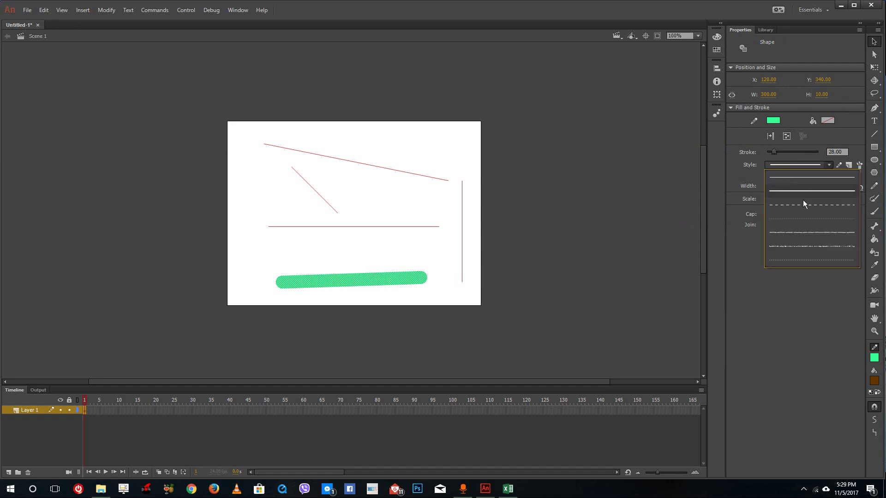
key(Escape)
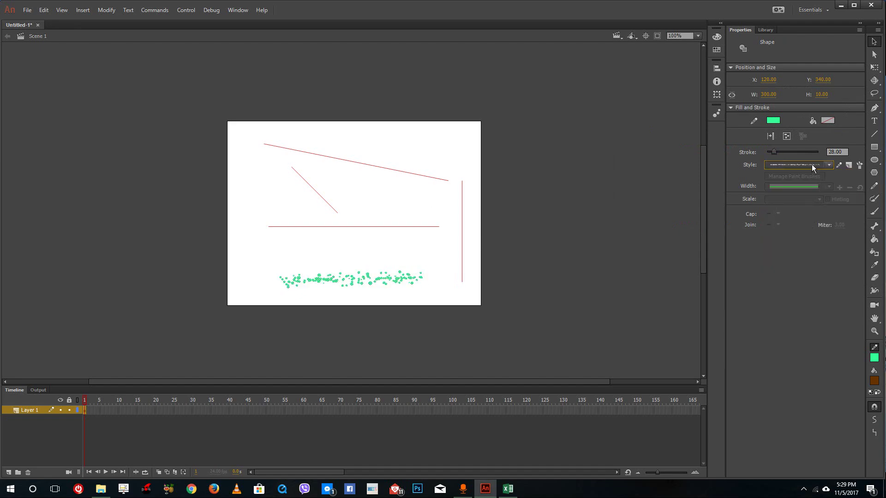
click(812, 165)
click(804, 201)
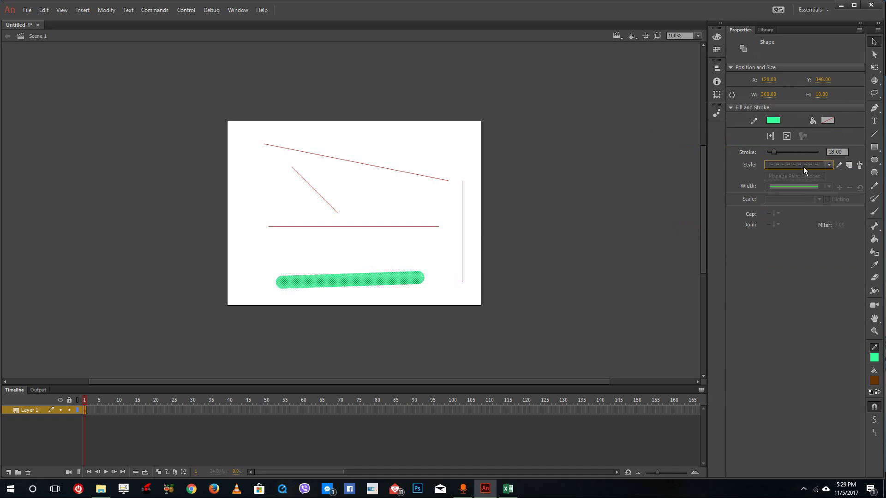
drag(770, 150, 769, 152)
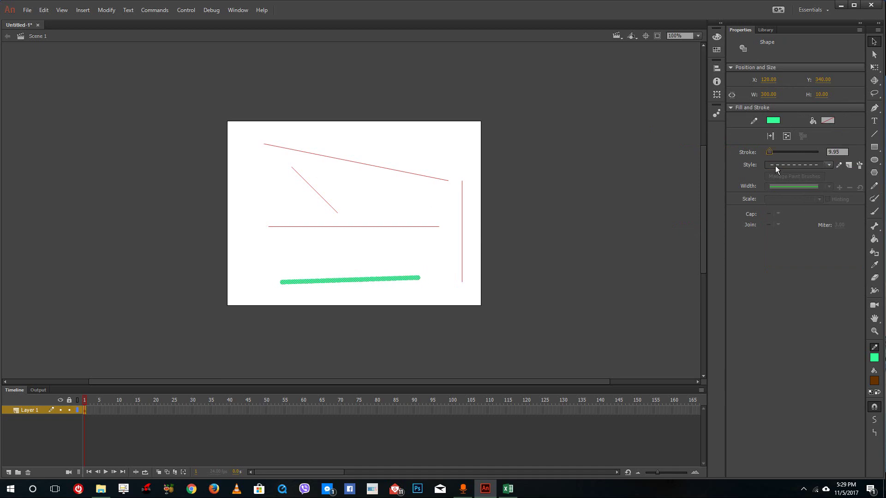
Try Stipple and Ragged styles on the green stroke, then settle on a solid Hairline
click(776, 166)
click(793, 246)
click(800, 164)
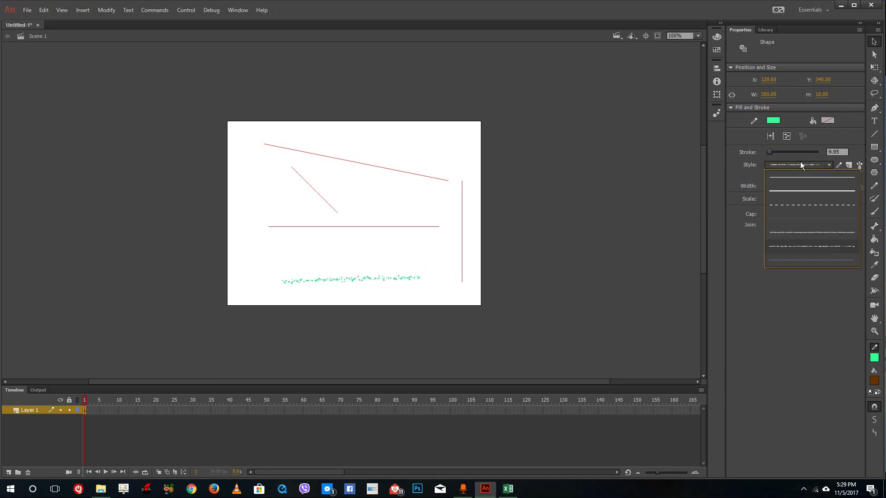
click(811, 235)
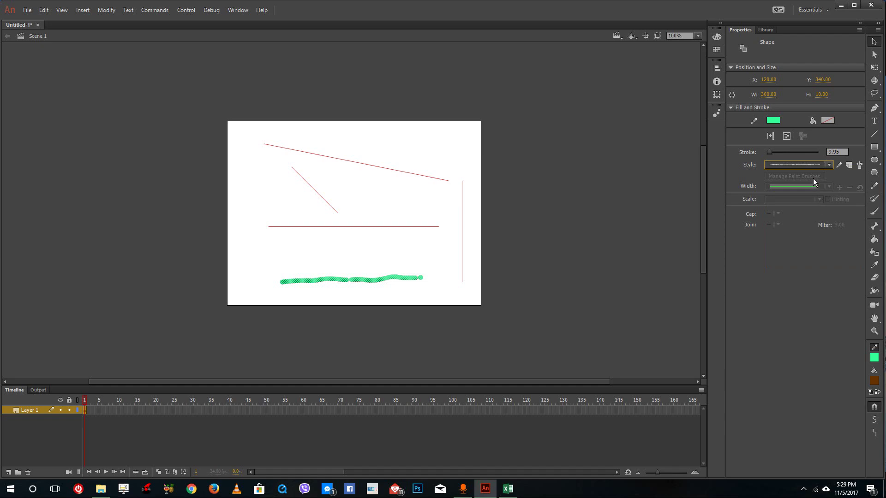
mouse_move(769, 153)
mouse_down()
mouse_move(777, 150)
mouse_move(769, 155)
mouse_up()
click(798, 164)
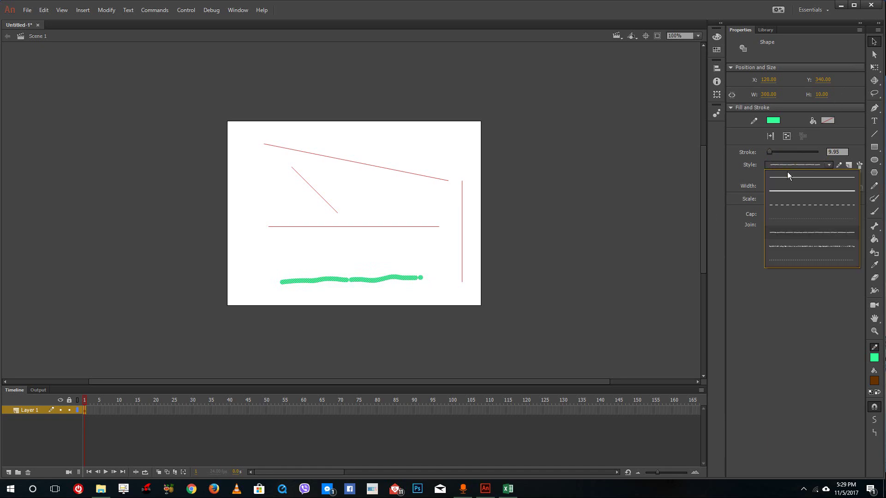
click(782, 175)
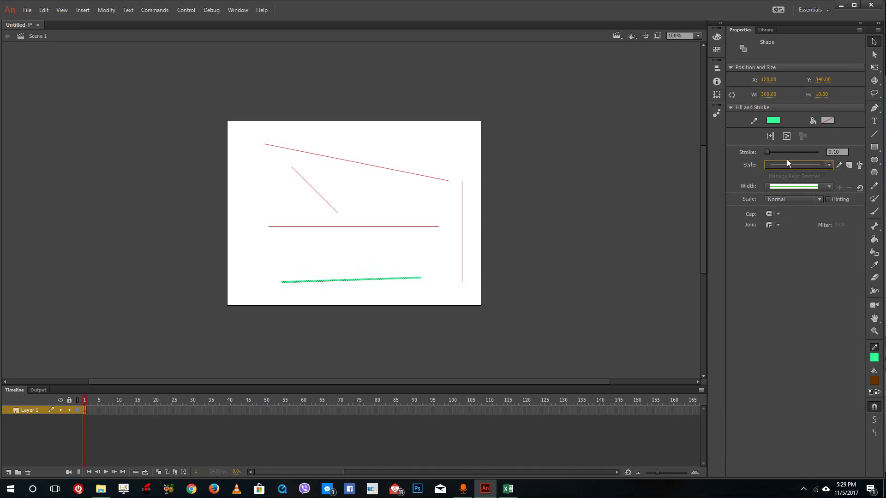
Thicken the green line to 46.90, trying Horizontal scaling before returning to Normal
drag(773, 151, 783, 153)
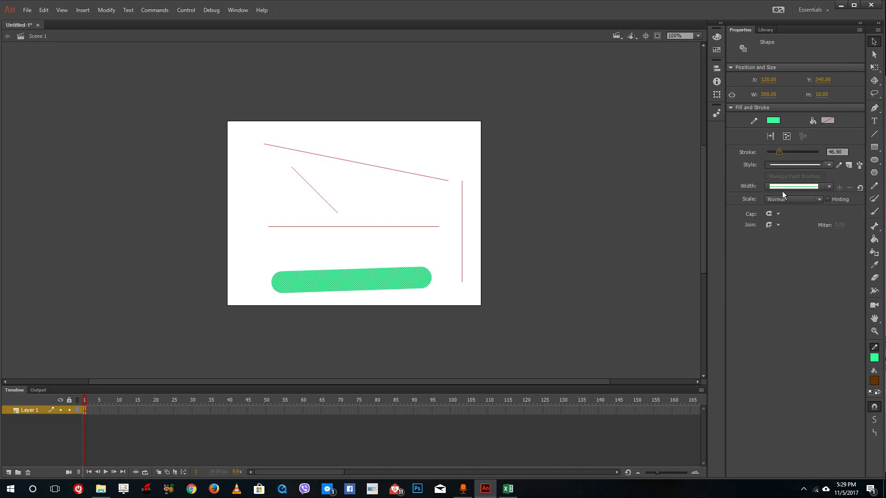
click(777, 200)
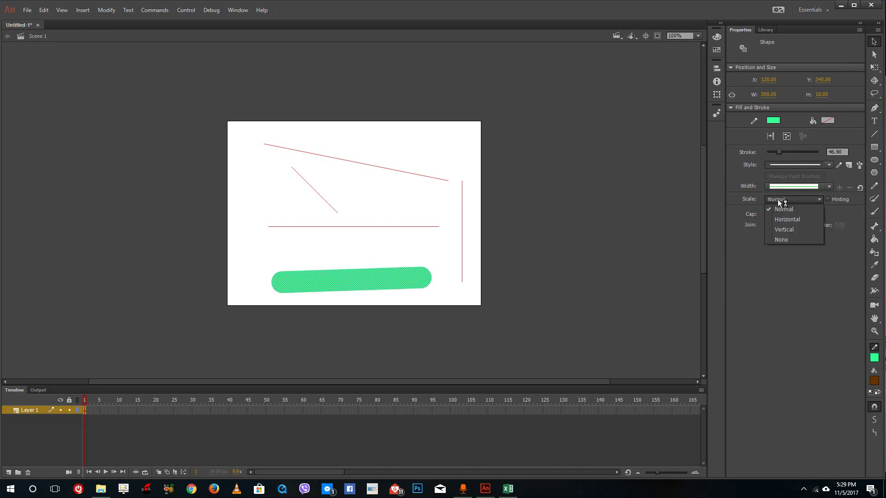
click(780, 218)
click(786, 199)
click(784, 209)
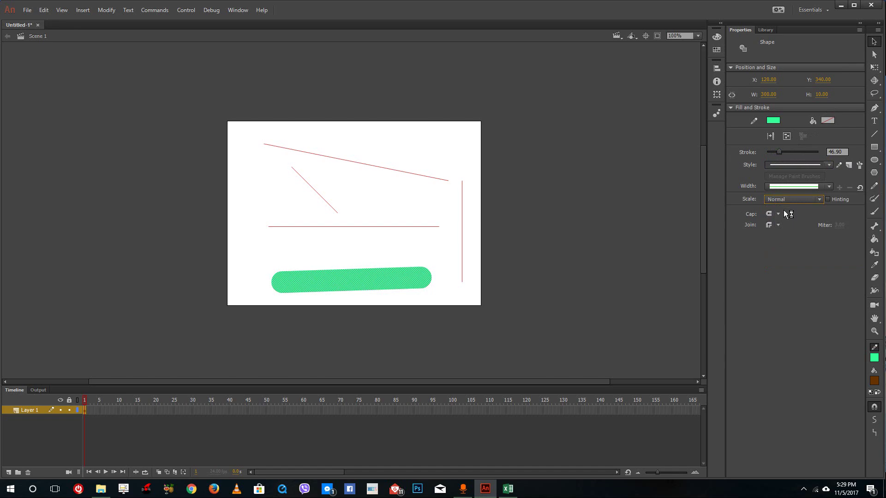
Compare Square and Round caps, leaving the green band with rounded ends, then deselect it
click(778, 214)
click(784, 224)
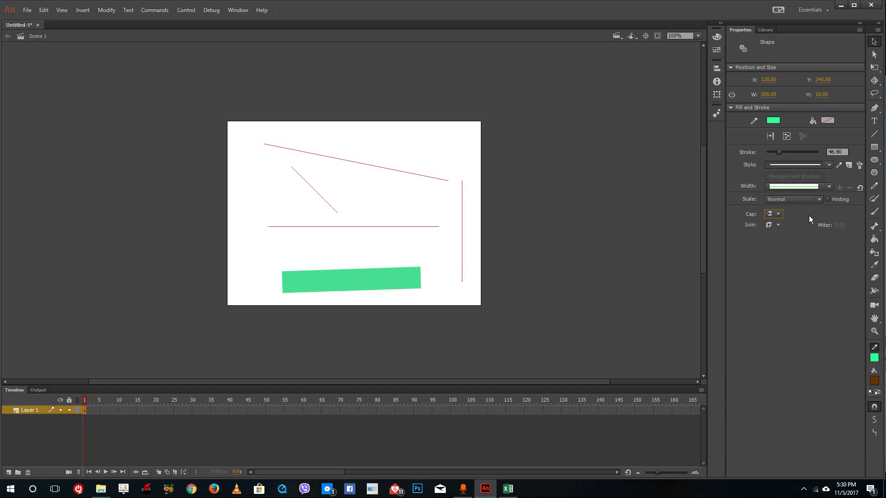
click(778, 214)
click(780, 233)
click(778, 215)
click(783, 245)
click(775, 215)
key(Escape)
click(780, 233)
click(377, 230)
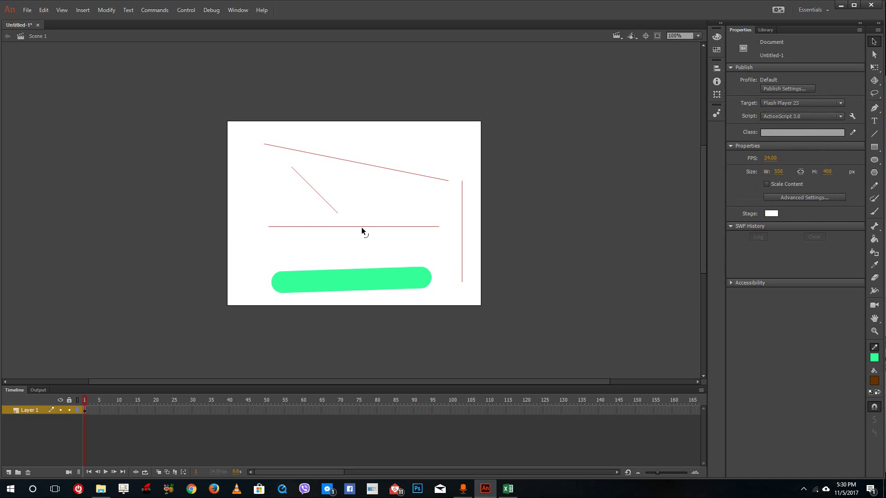
Bend the middle red line down into a pointed V after undoing a first arc attempt, then select it
mouse_move(362, 227)
mouse_down()
mouse_move(364, 245)
mouse_move(364, 218)
mouse_up()
key(ctrl+z)
drag(364, 231, 365, 252)
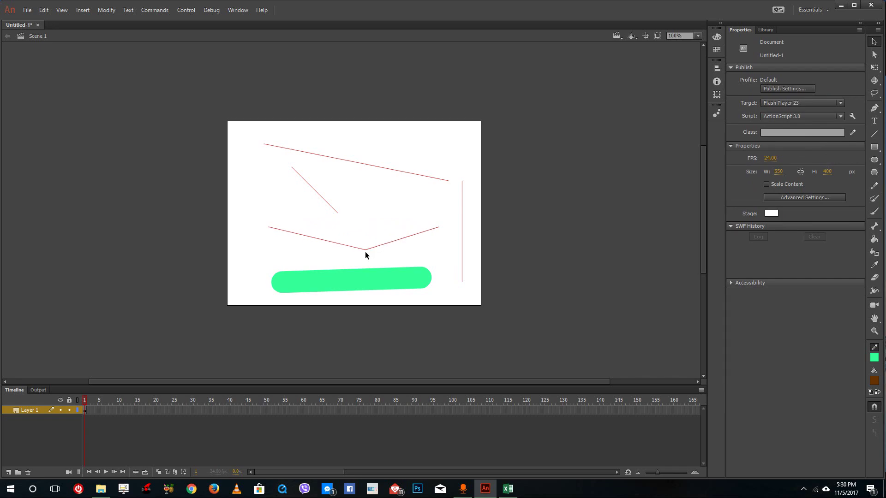
click(422, 236)
click(774, 226)
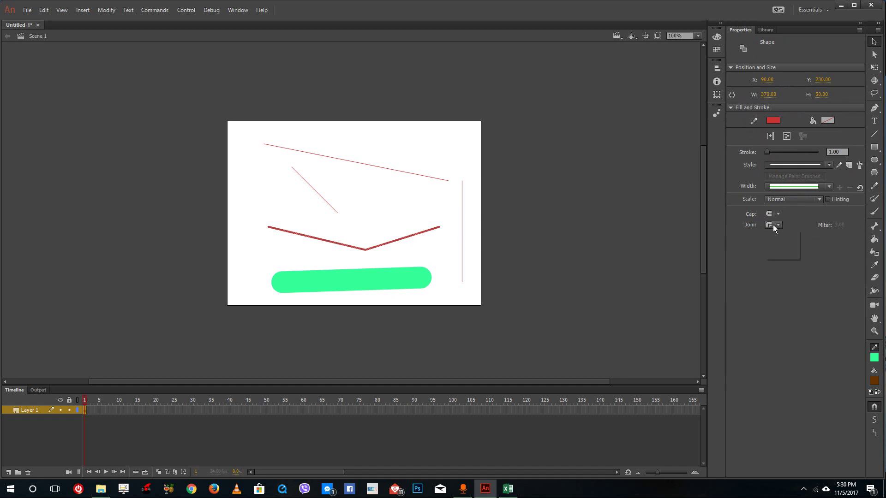
Thicken the red V to a heavy 74.80 stroke and choose a new corner join, then deselect
click(782, 254)
drag(767, 152, 788, 154)
click(778, 225)
click(776, 226)
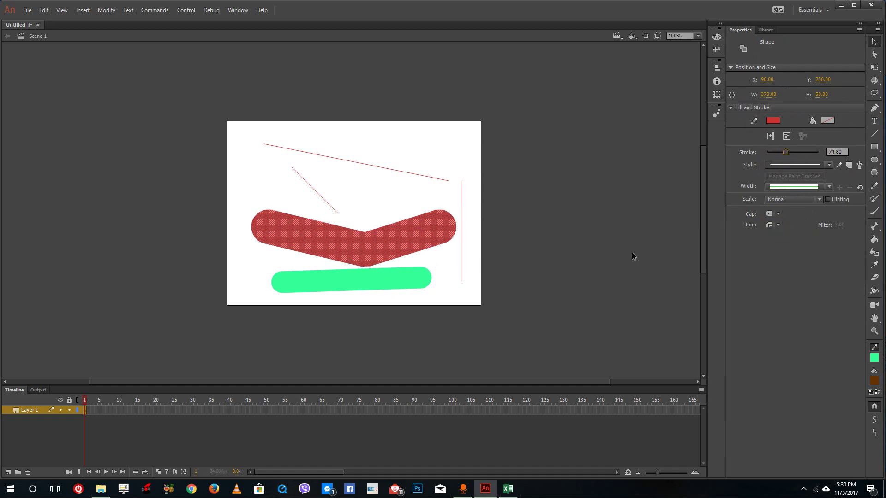
click(778, 226)
click(783, 244)
click(520, 265)
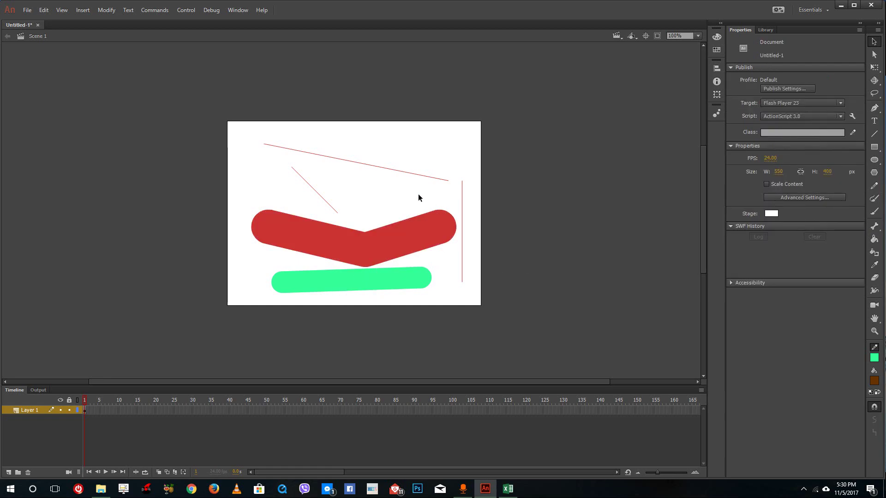
Bend the short upper-left red line into a corner and give the bent line square ends
drag(318, 195, 351, 176)
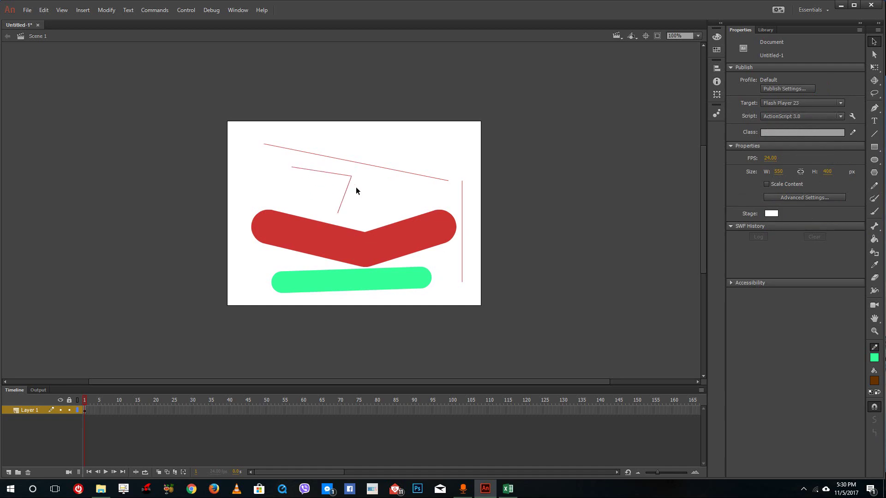
double_click(347, 194)
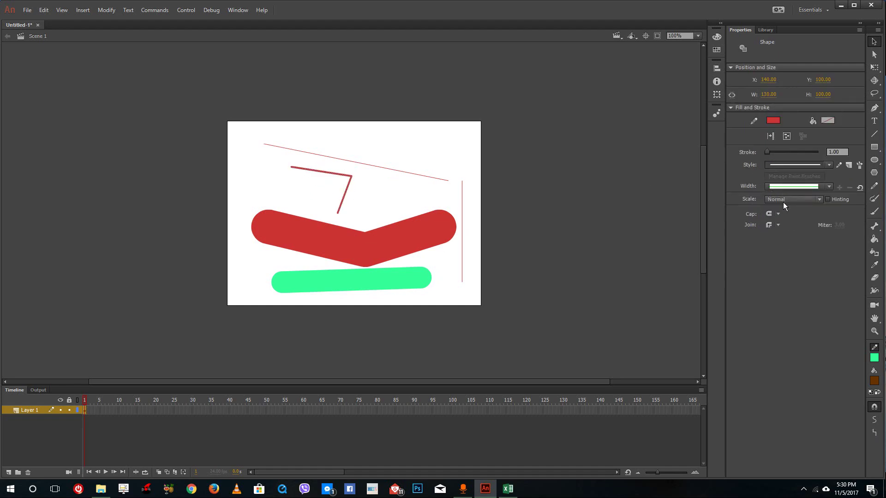
click(777, 214)
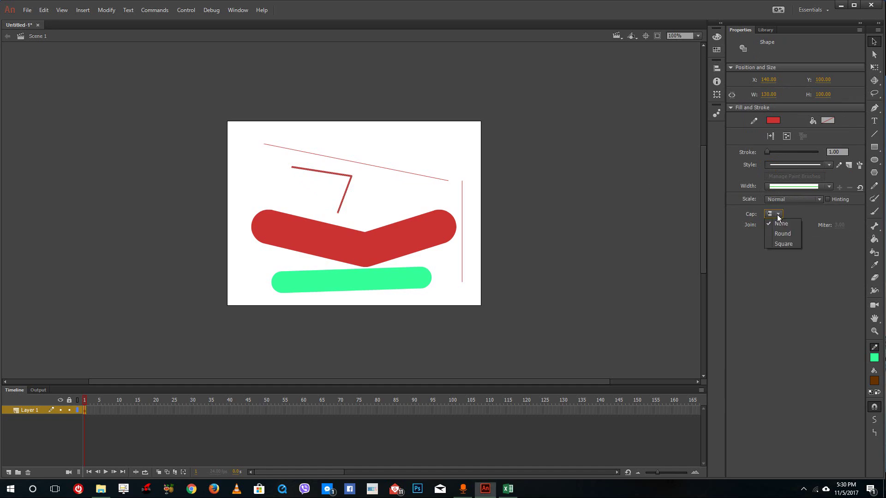
click(778, 244)
click(769, 225)
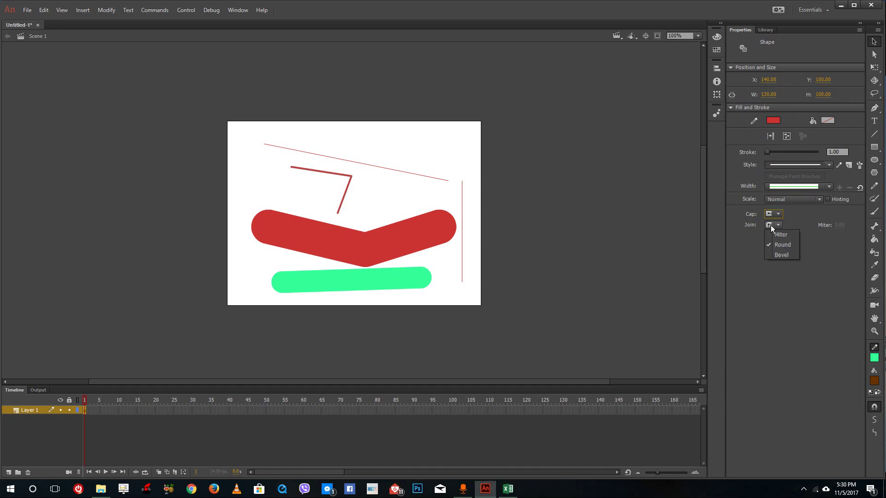
click(771, 154)
Thicken the L-shaped stroke to 38.80 and try Miter, Round and Bevel corner joins
drag(770, 152, 777, 152)
click(778, 225)
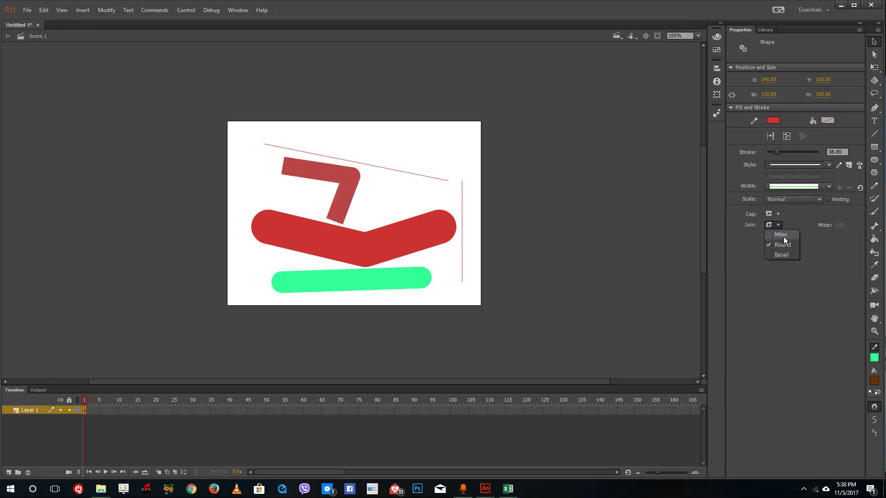
click(782, 235)
click(777, 227)
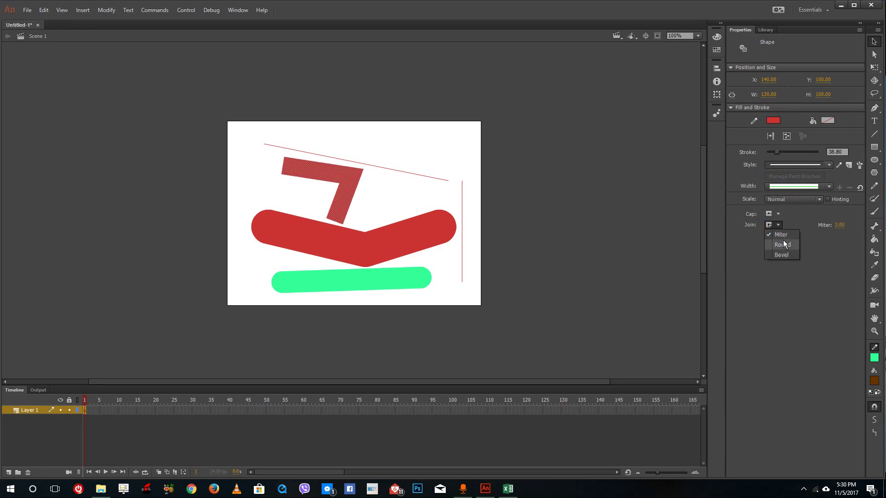
click(786, 245)
click(775, 226)
click(781, 254)
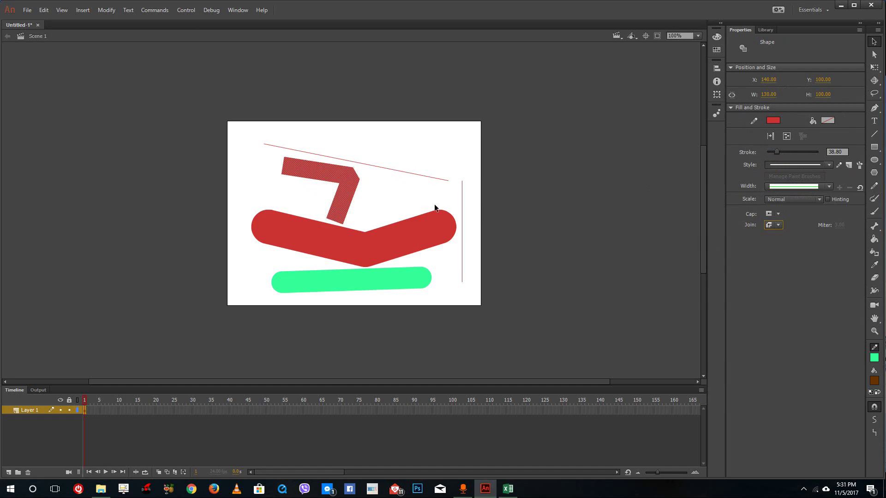
Reselect the whole L-shaped stroke and set its corner join to Round
click(397, 181)
click(346, 177)
click(365, 181)
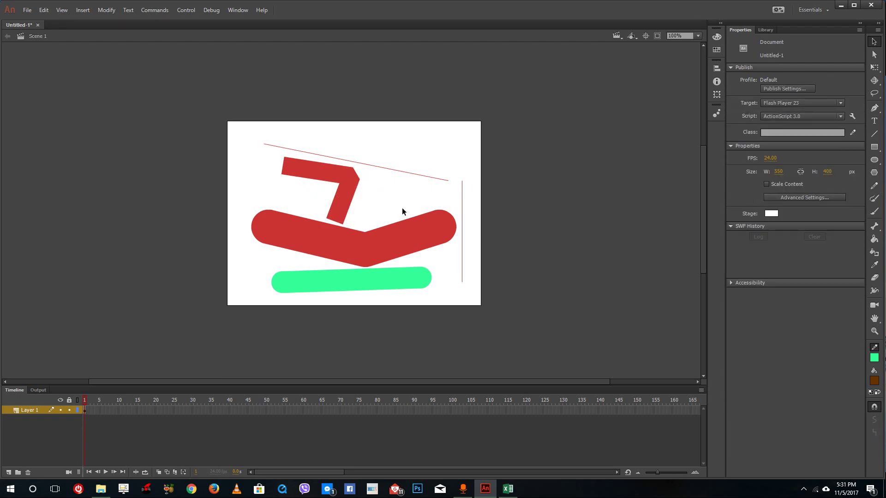
double_click(318, 173)
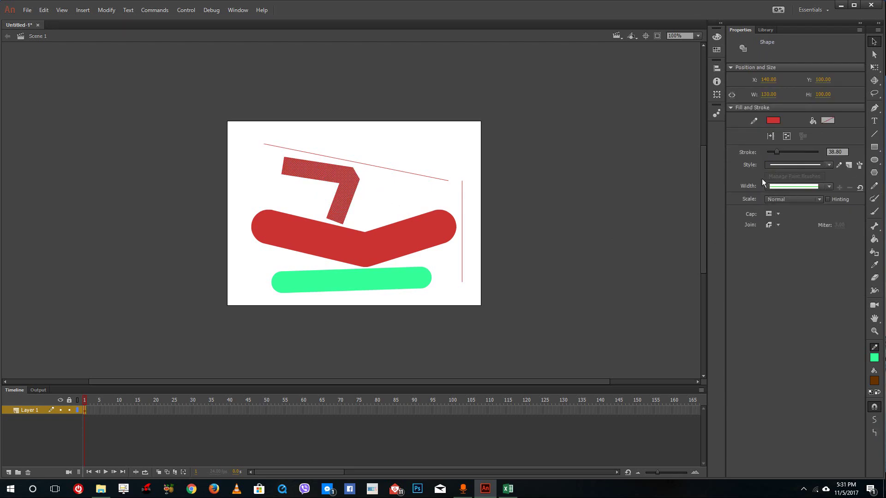
click(770, 225)
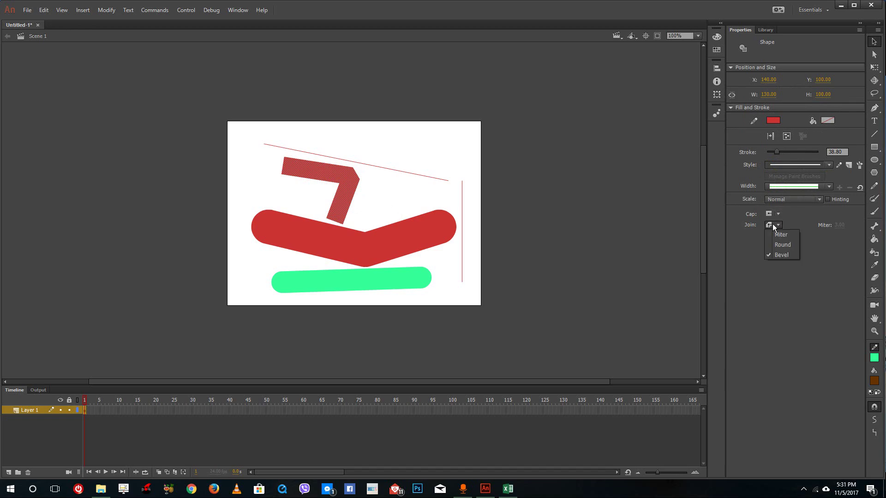
click(780, 237)
click(777, 227)
click(779, 244)
click(775, 228)
click(781, 244)
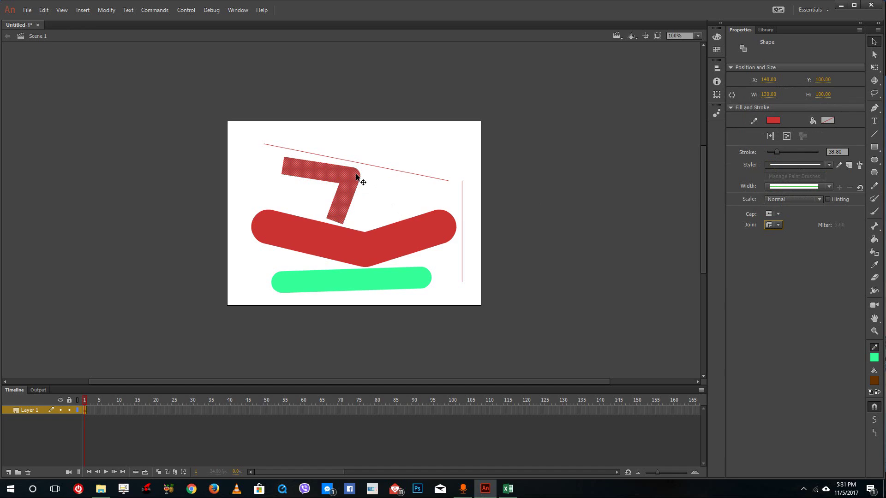
Give the L-shaped stroke rounded end caps and deselect it
click(776, 213)
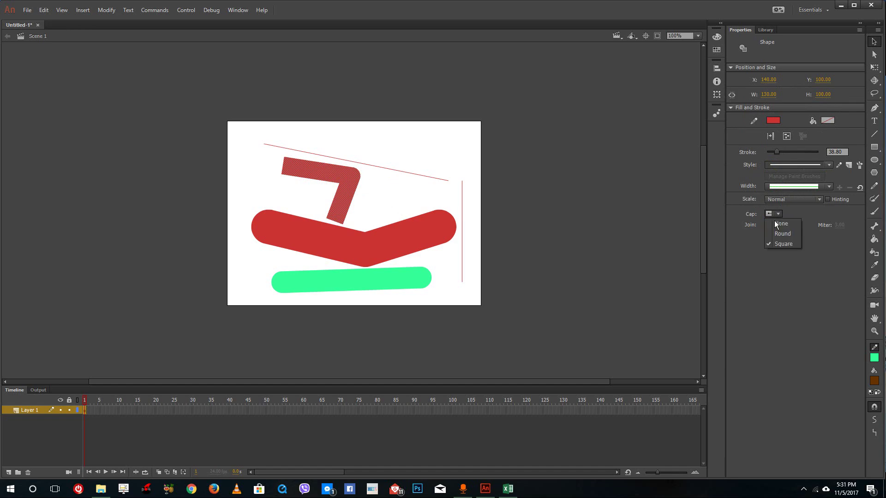
click(780, 231)
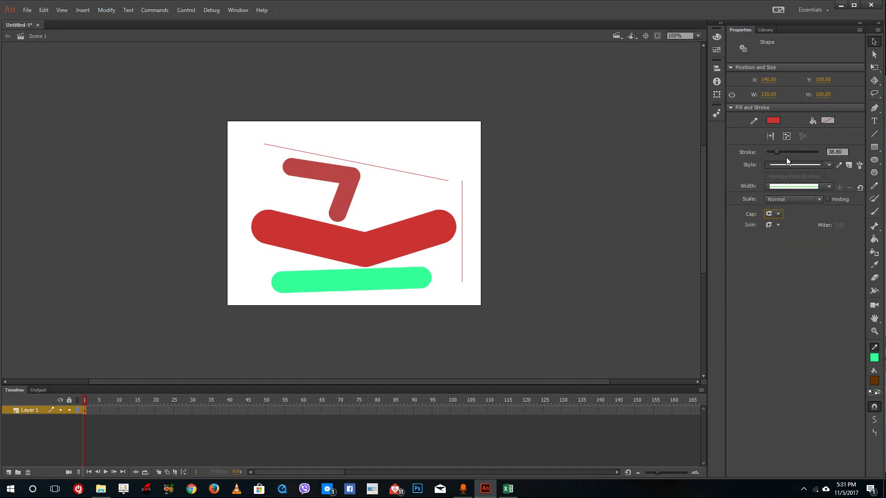
click(625, 154)
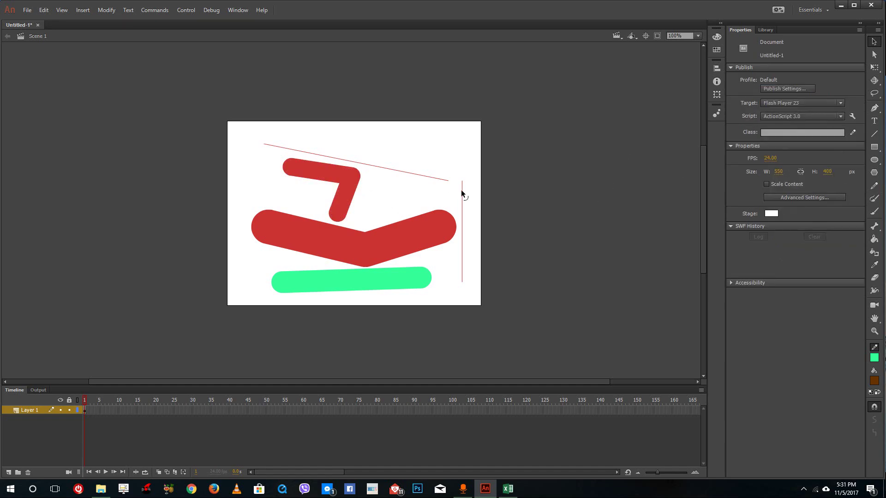
Marquee-select all shapes on the stage and delete them
drag(580, 325, 153, 61)
key(Delete)
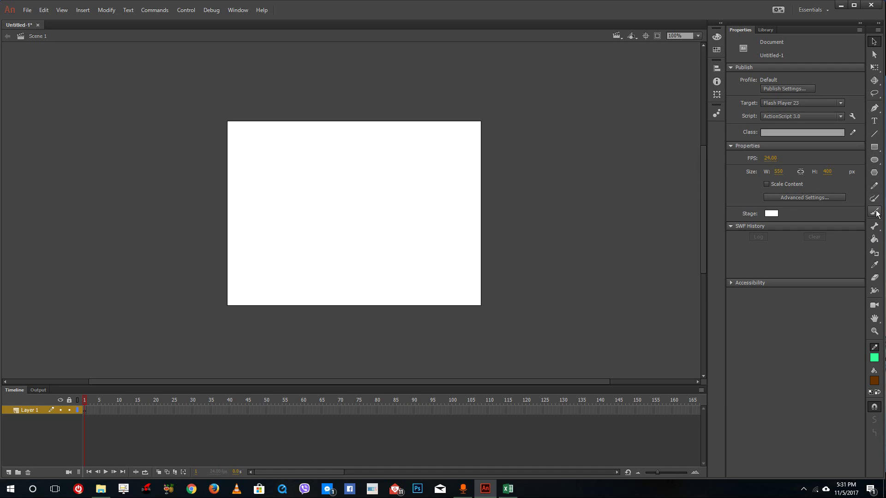
With the Pencil, draw three thick green test strokes (S-shape, loop, arc), undoing each one
click(875, 186)
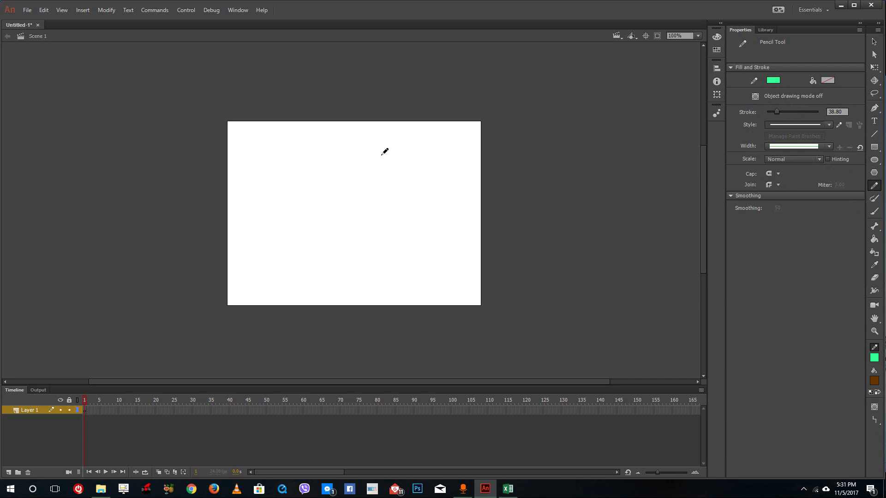
mouse_move(396, 131)
mouse_down()
mouse_move(286, 129)
mouse_move(282, 159)
mouse_move(400, 200)
mouse_move(337, 242)
mouse_move(282, 219)
mouse_up()
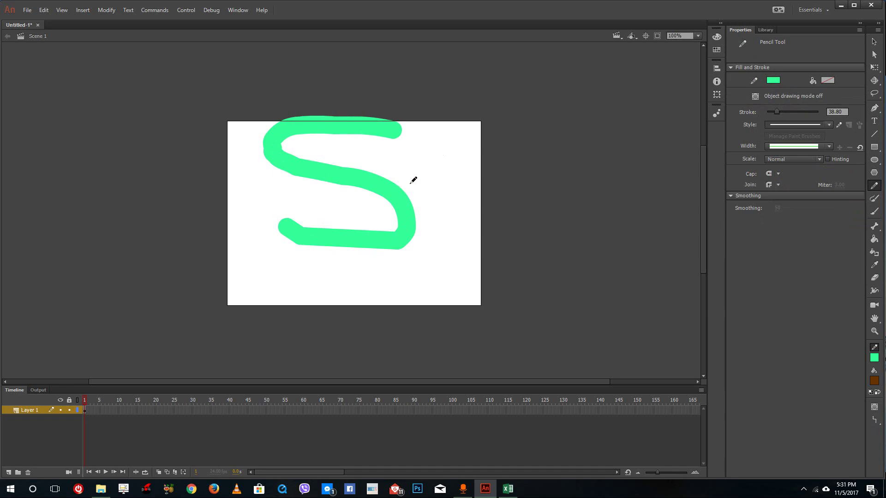
key(ctrl+z)
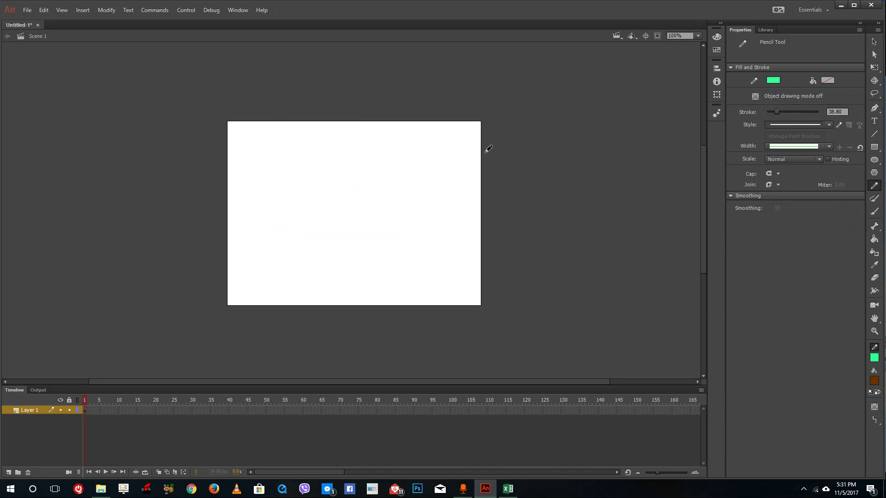
mouse_move(303, 148)
mouse_down()
mouse_move(383, 147)
mouse_move(426, 193)
mouse_move(433, 250)
mouse_move(257, 218)
mouse_move(288, 121)
mouse_up()
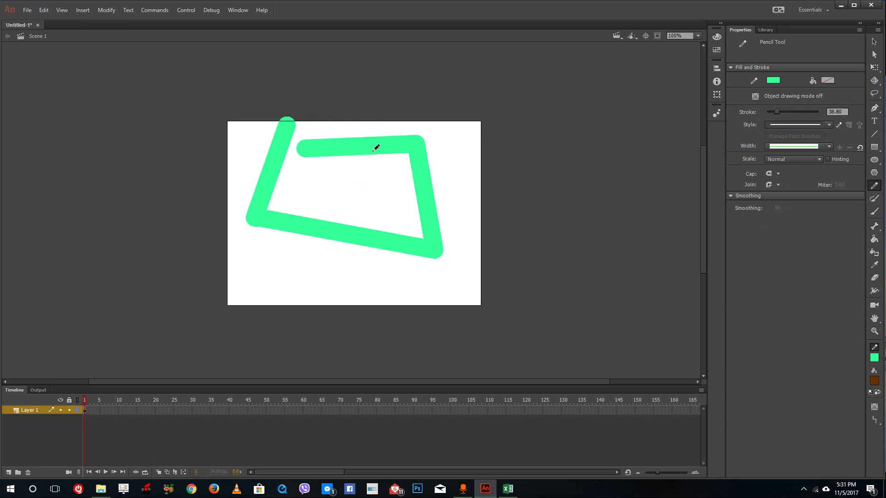
key(ctrl+z)
mouse_move(314, 147)
mouse_down()
mouse_move(377, 142)
mouse_move(316, 212)
mouse_move(317, 192)
mouse_up()
key(ctrl+z)
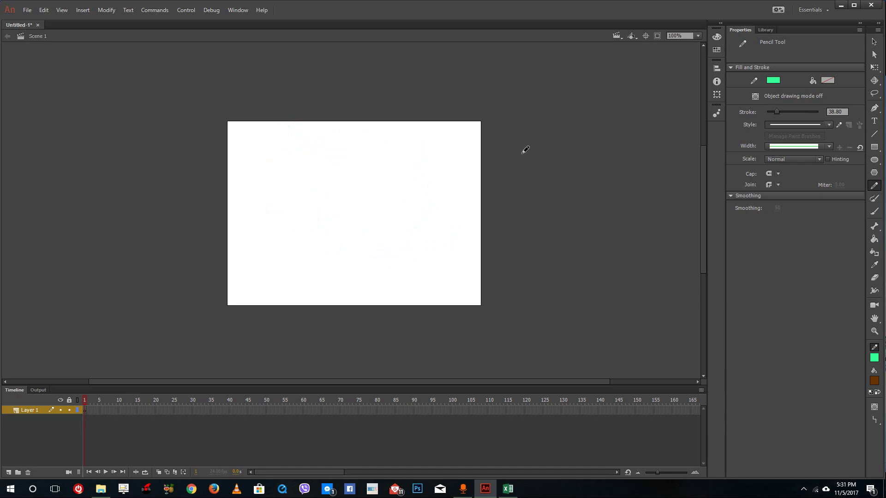
Thin the pencil stroke slightly to 24.35 and sketch trial green strokes, undoing the rejected ones
drag(776, 113, 773, 115)
mouse_move(299, 144)
mouse_down()
mouse_move(362, 146)
mouse_move(305, 158)
mouse_up()
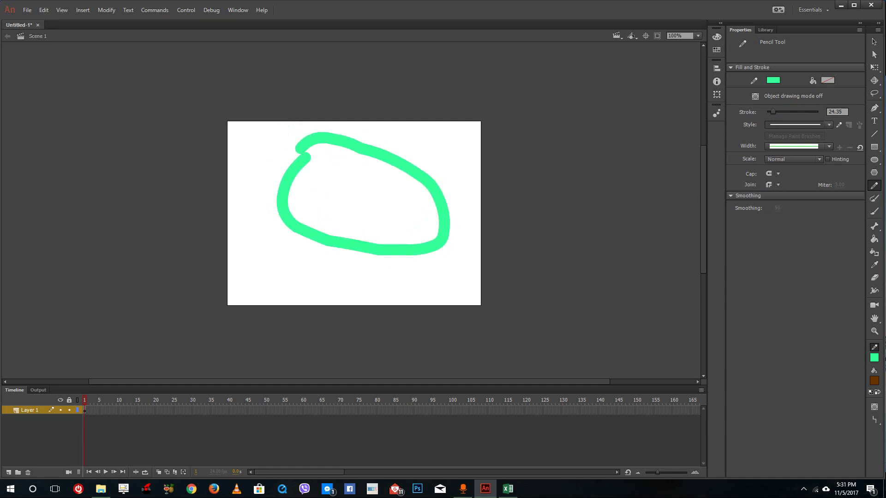
key(ctrl+z)
key(ctrl+z)
mouse_move(399, 172)
mouse_down()
mouse_move(340, 258)
mouse_move(401, 225)
mouse_up()
drag(321, 157, 291, 241)
mouse_move(428, 151)
mouse_down()
mouse_move(456, 181)
mouse_move(398, 206)
mouse_up()
key(ctrl+z)
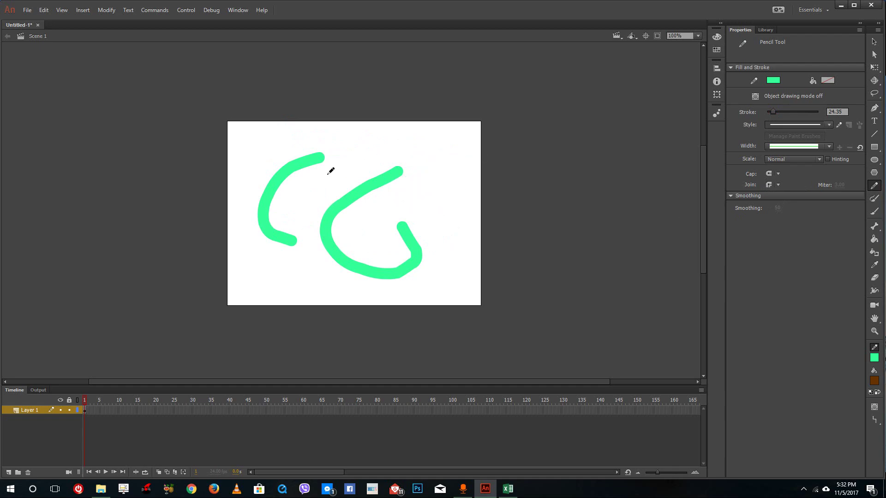
key(ctrl+z)
key(ctrl+z)
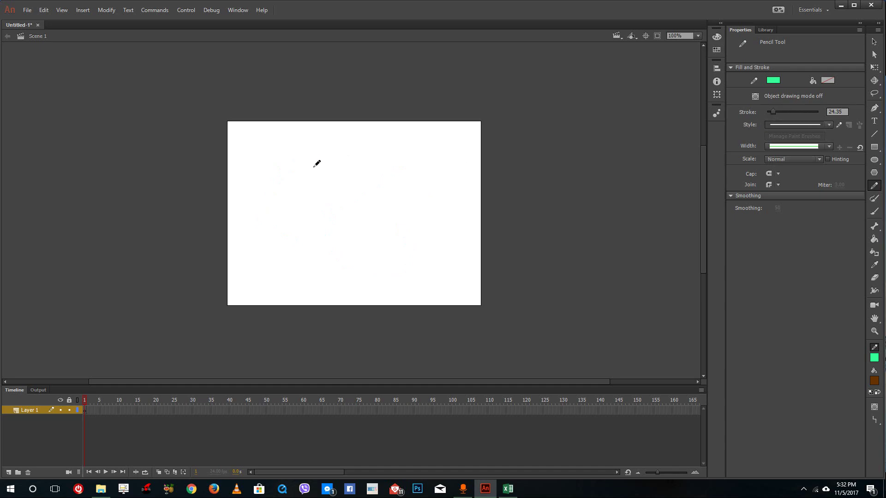
Draw the face's two eyes, nose and big smile curve in green
mouse_move(326, 145)
mouse_down()
mouse_move(339, 171)
mouse_move(318, 160)
mouse_up()
drag(392, 148, 356, 224)
mouse_move(292, 236)
mouse_down()
mouse_move(440, 270)
mouse_move(453, 183)
mouse_up()
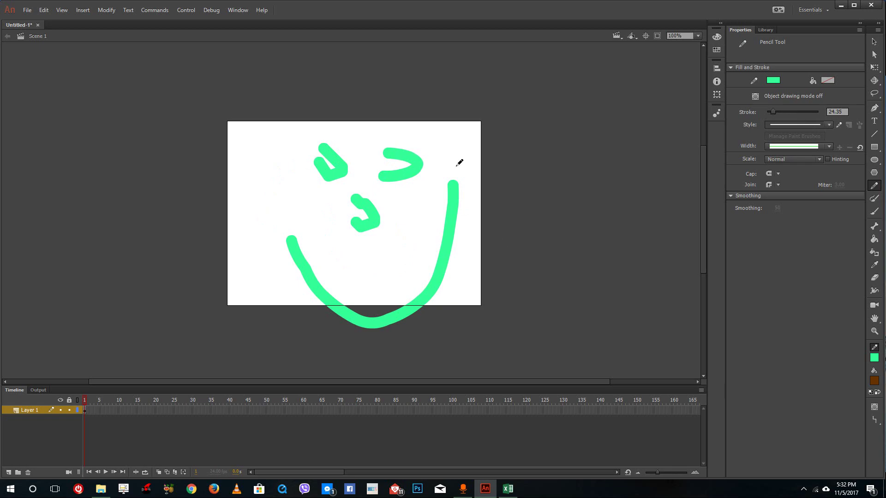
click(835, 125)
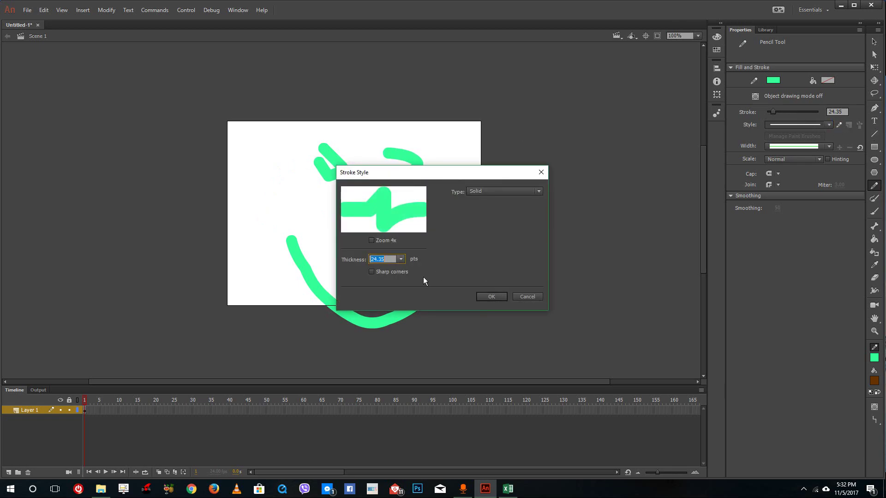
Give the pencil a stroke style of thickness 2, Sharp corners on, and Dotted type
click(401, 259)
click(392, 288)
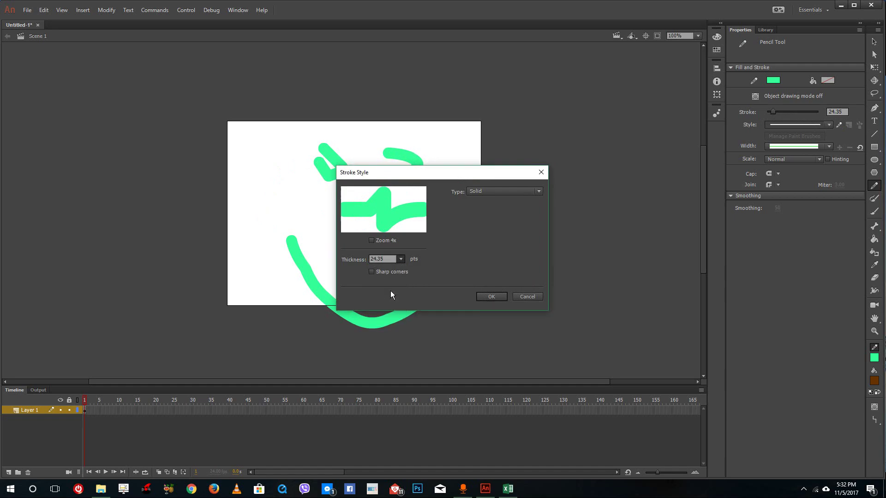
click(400, 260)
click(392, 298)
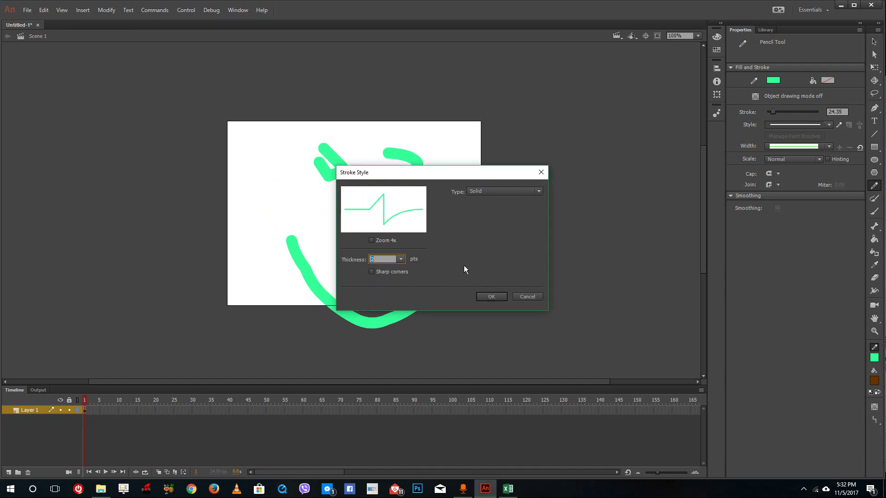
click(386, 271)
click(502, 191)
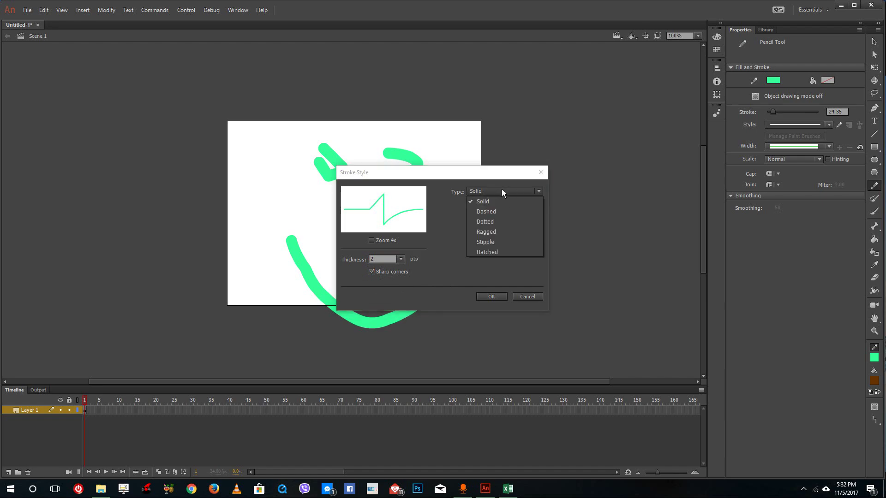
click(494, 221)
click(502, 296)
Draw six dotted scribbles: left of the eye, above both eyes, at the right edge, and over the nose
drag(309, 185, 333, 219)
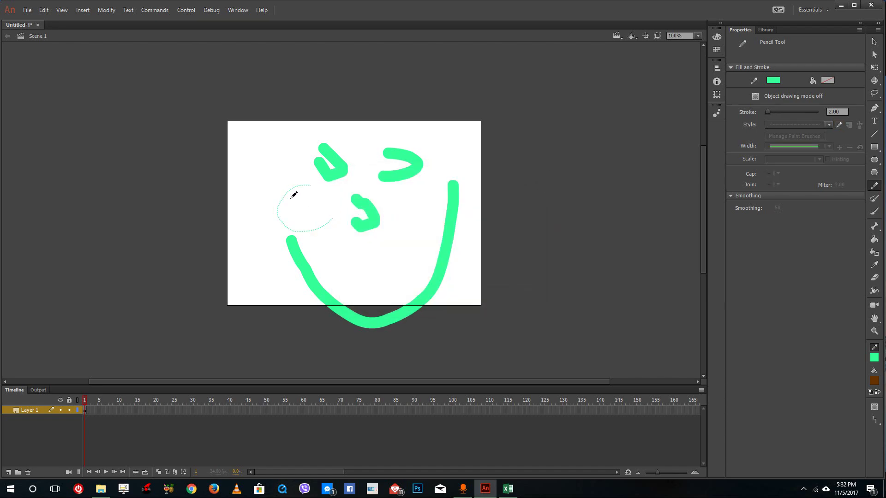
drag(281, 182, 287, 164)
drag(273, 132, 319, 145)
drag(365, 124, 370, 157)
mouse_move(437, 128)
mouse_down()
mouse_move(480, 160)
mouse_move(389, 206)
mouse_move(340, 211)
mouse_move(425, 263)
mouse_move(432, 243)
mouse_move(437, 253)
mouse_up()
mouse_move(424, 185)
mouse_down()
mouse_move(431, 194)
mouse_move(447, 181)
mouse_move(388, 204)
mouse_up()
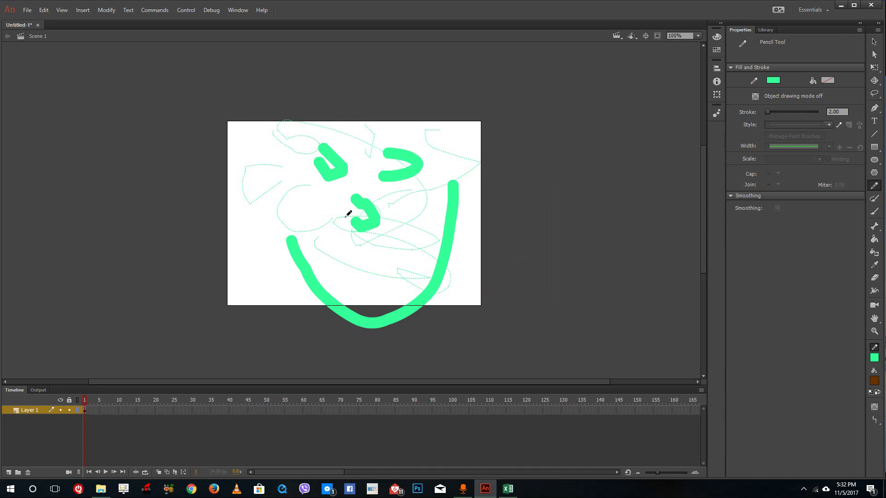